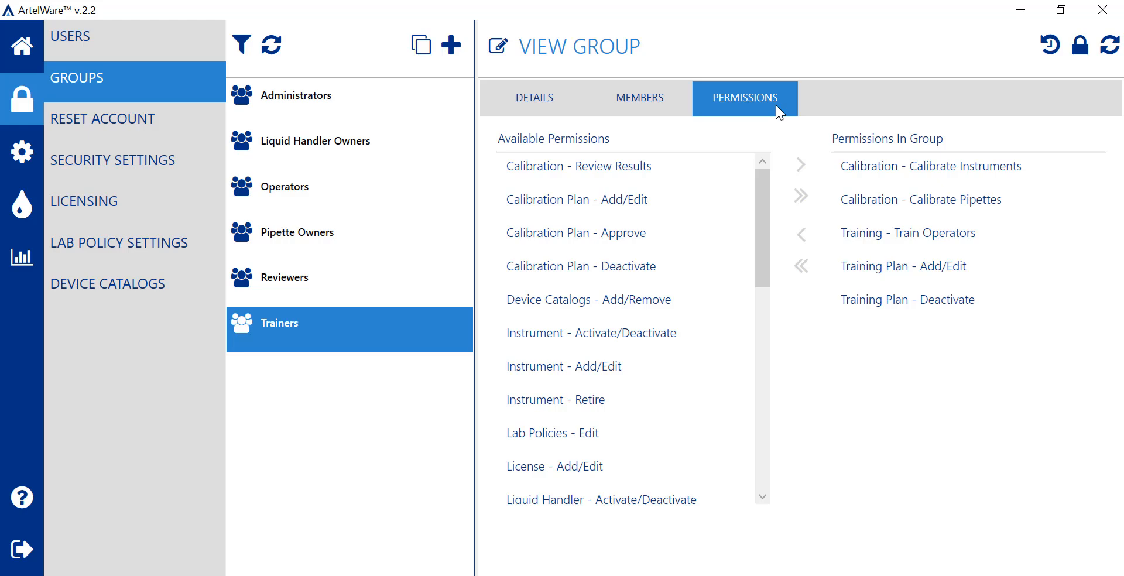
Add a user account for the trainer, filling in the full name, e-mail address and user name
{"action": "left_click", "coordinate": [168, 38]}
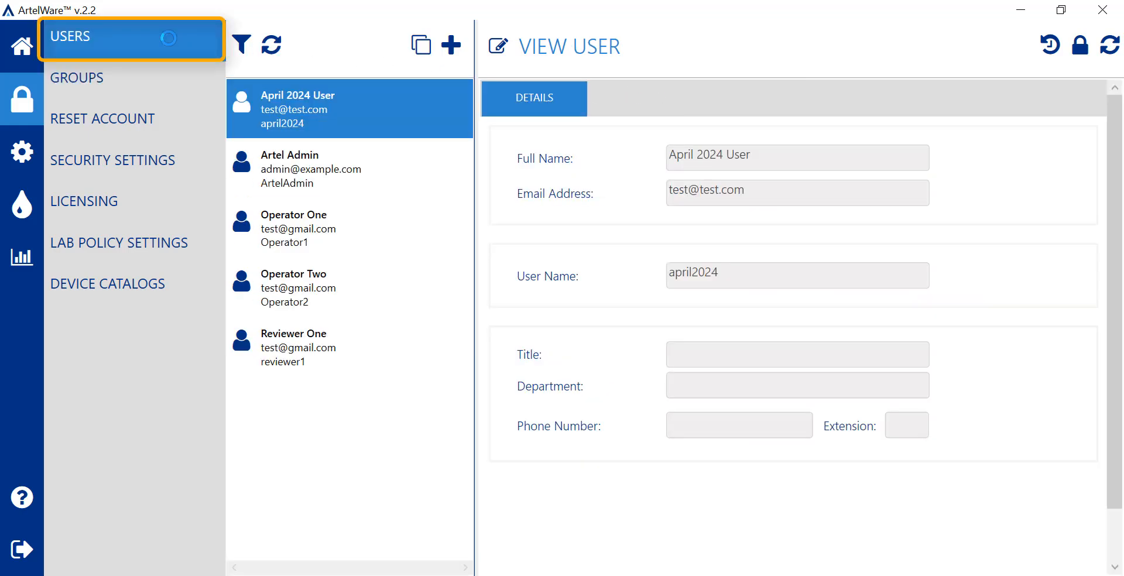
{"action": "left_click", "coordinate": [450, 47]}
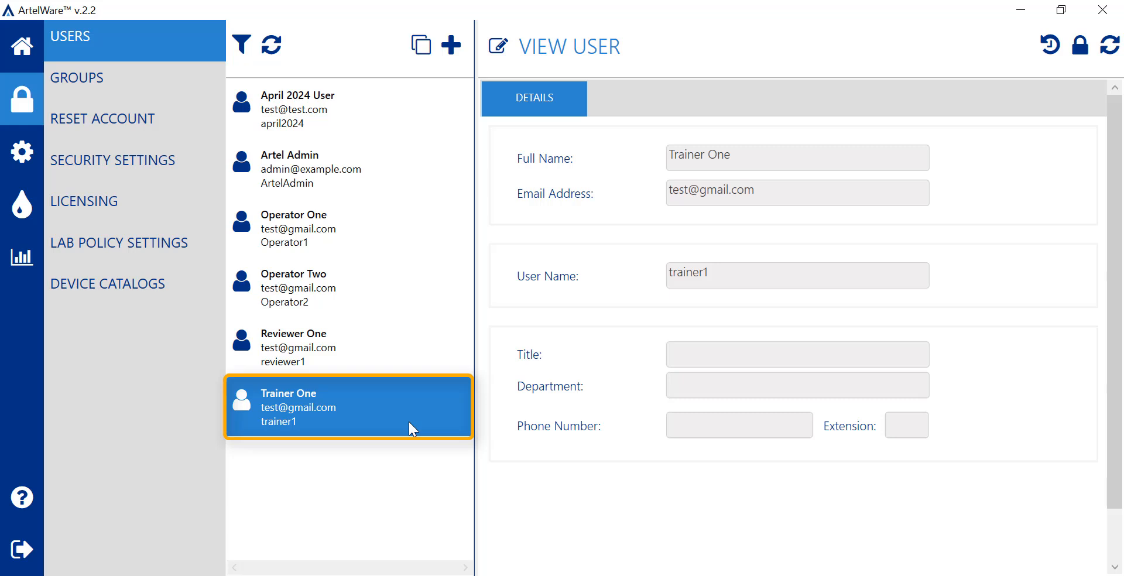
Review the Operator Training requirements in the lab policy settings and the list of existing training plans
{"action": "left_click", "coordinate": [174, 246]}
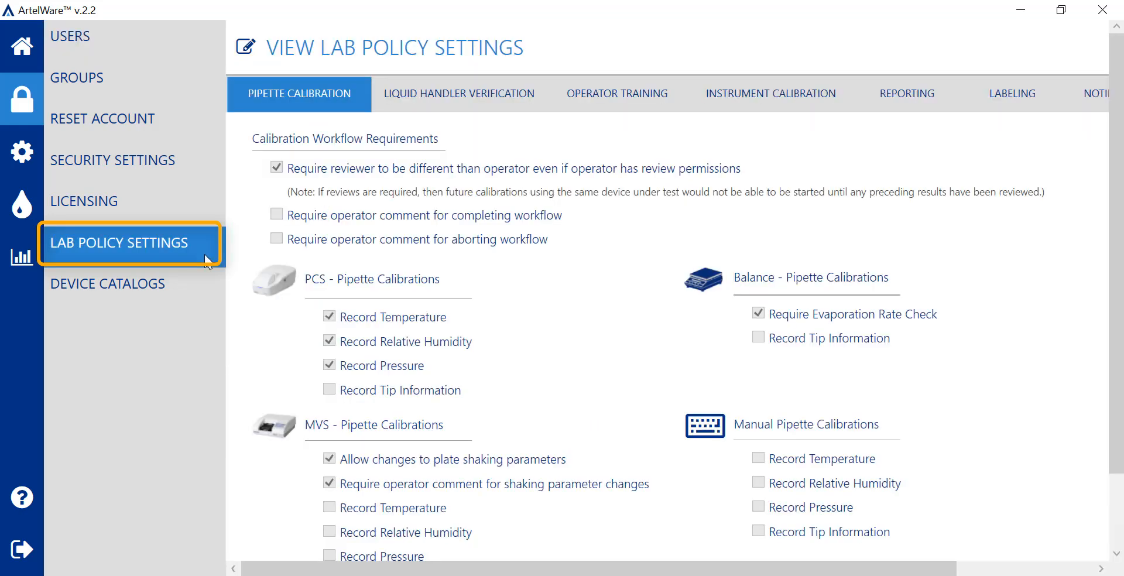
{"action": "left_click", "coordinate": [666, 108]}
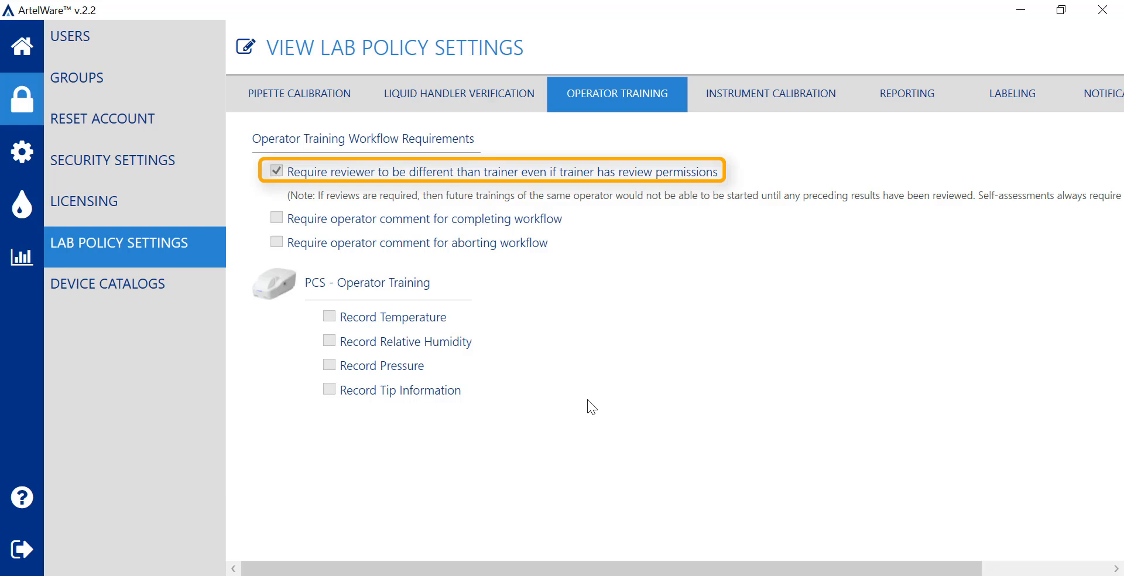
{"action": "left_click", "coordinate": [25, 53]}
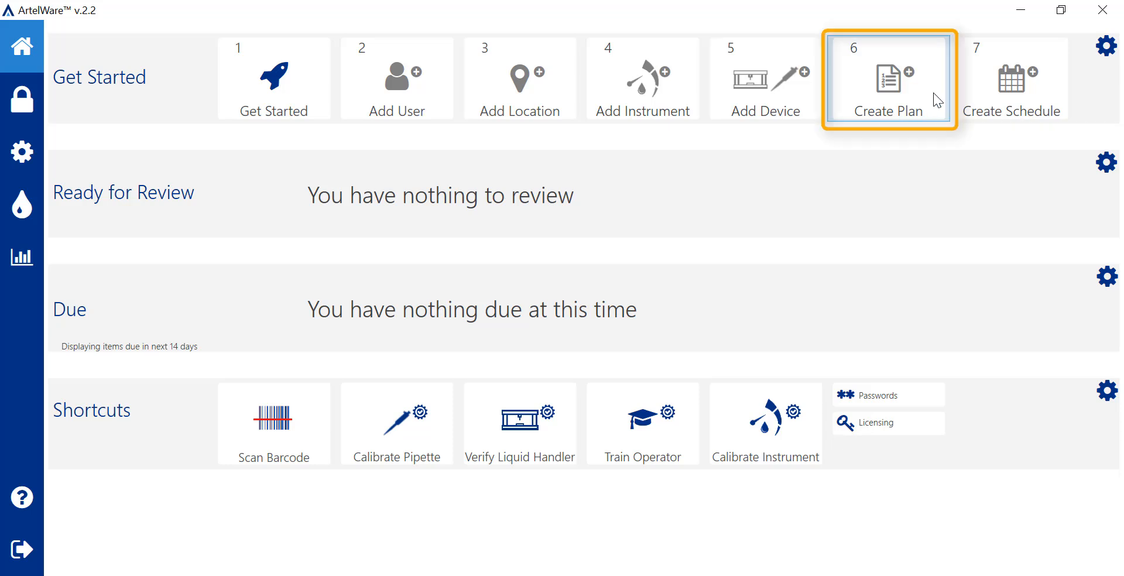
{"action": "left_click", "coordinate": [36, 155]}
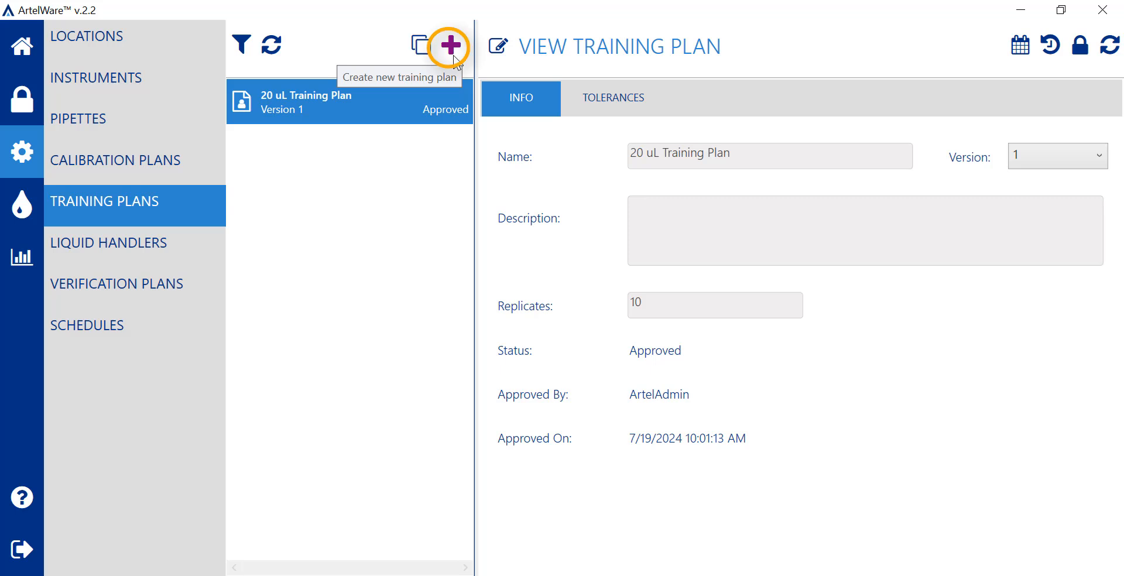
Create a new Operator Assessment plan and name it "1000 uL fixed"
{"action": "left_click", "coordinate": [23, 51]}
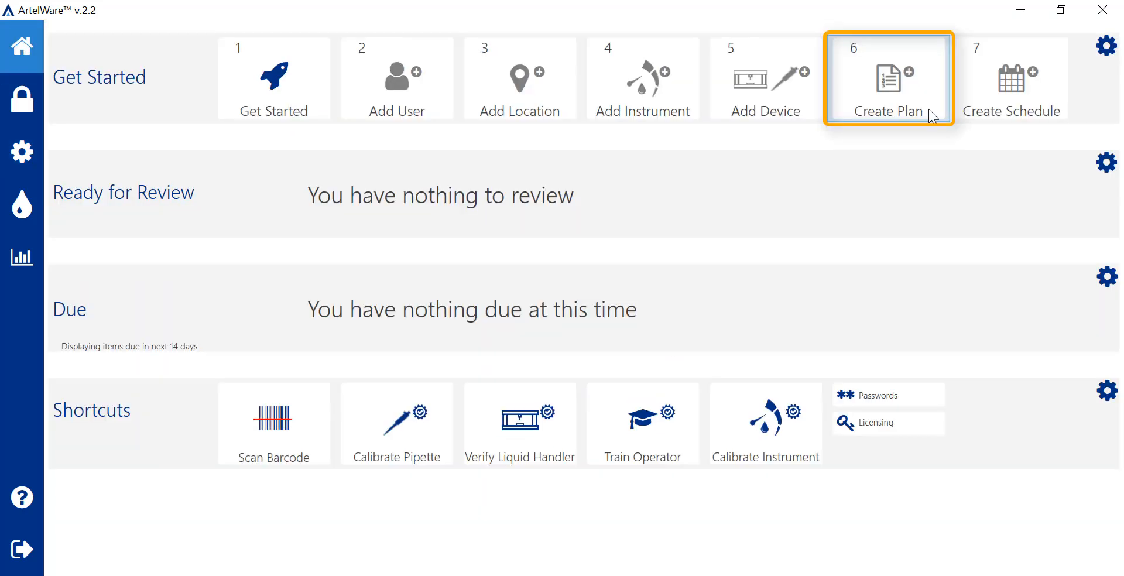
{"action": "left_click", "coordinate": [929, 109]}
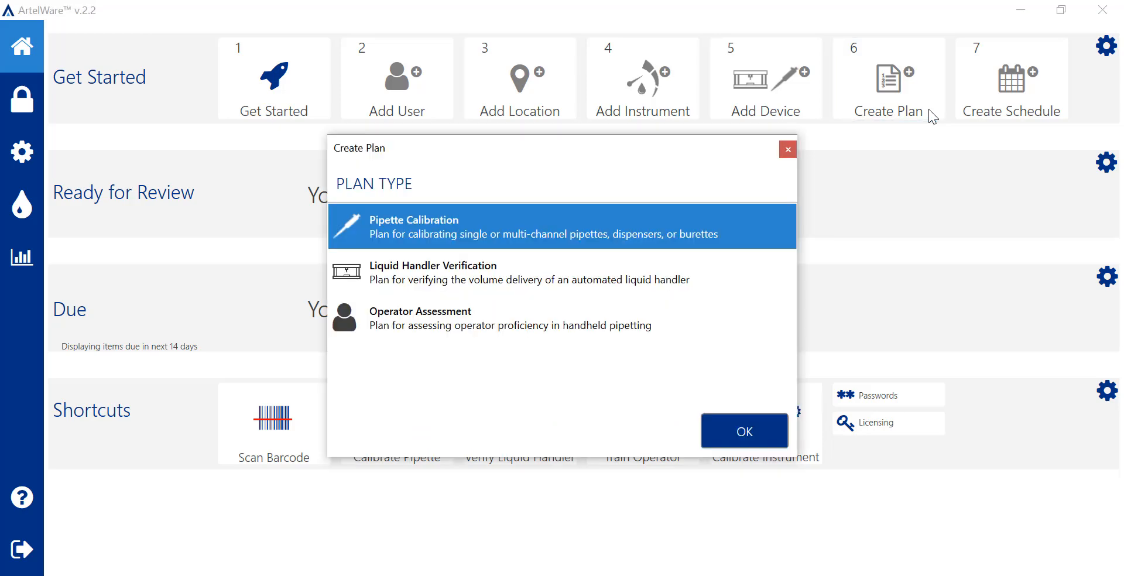
{"action": "left_click", "coordinate": [721, 336]}
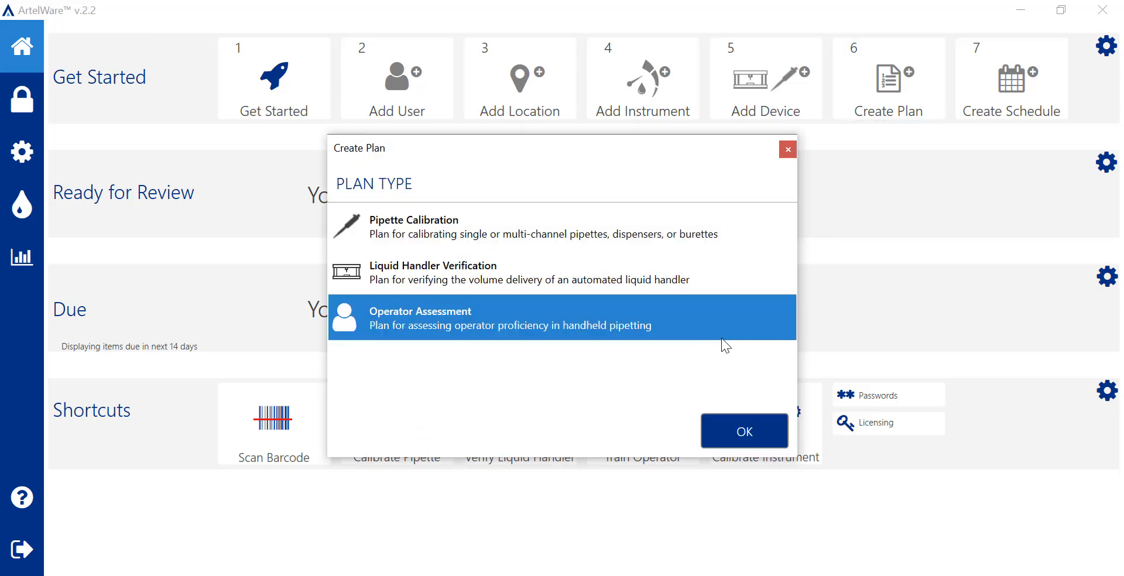
{"action": "left_click", "coordinate": [766, 434]}
{"action": "left_click", "coordinate": [922, 156]}
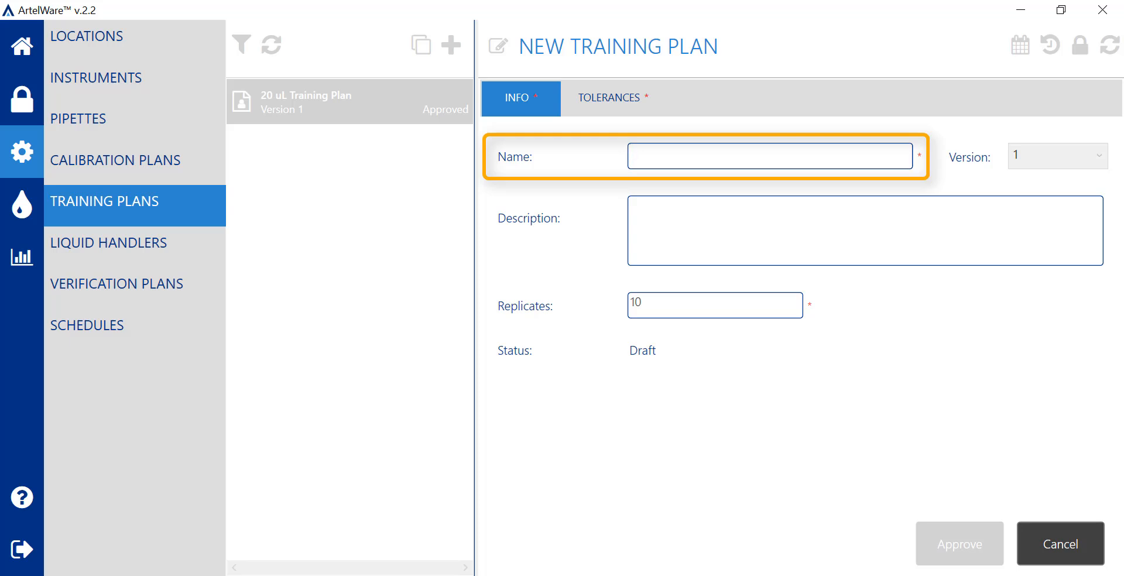
{"action": "type", "text": "1000 u"}
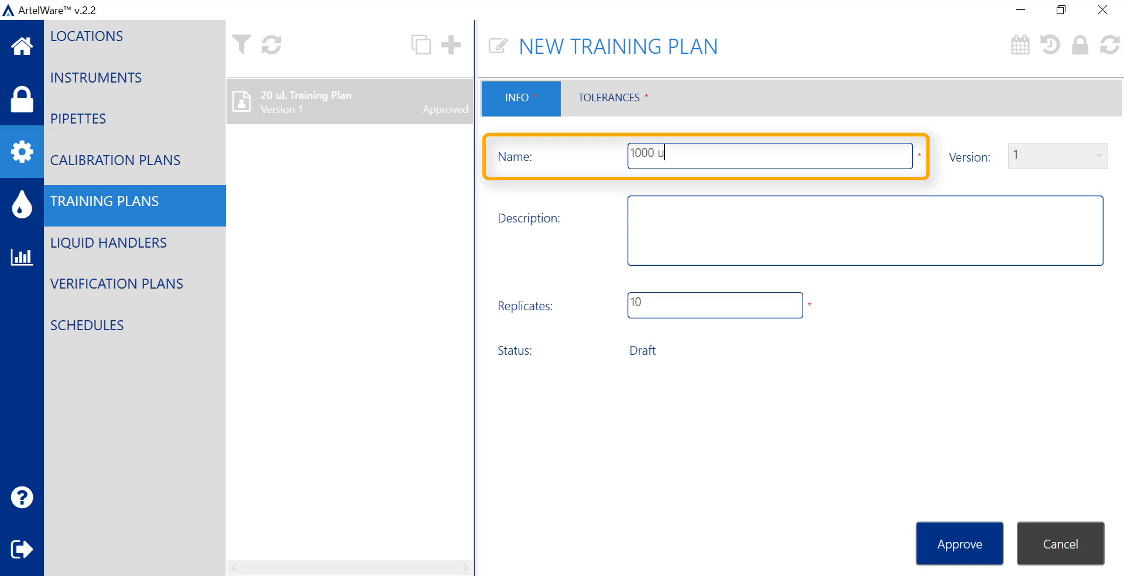
{"action": "type", "text": "L fixed"}
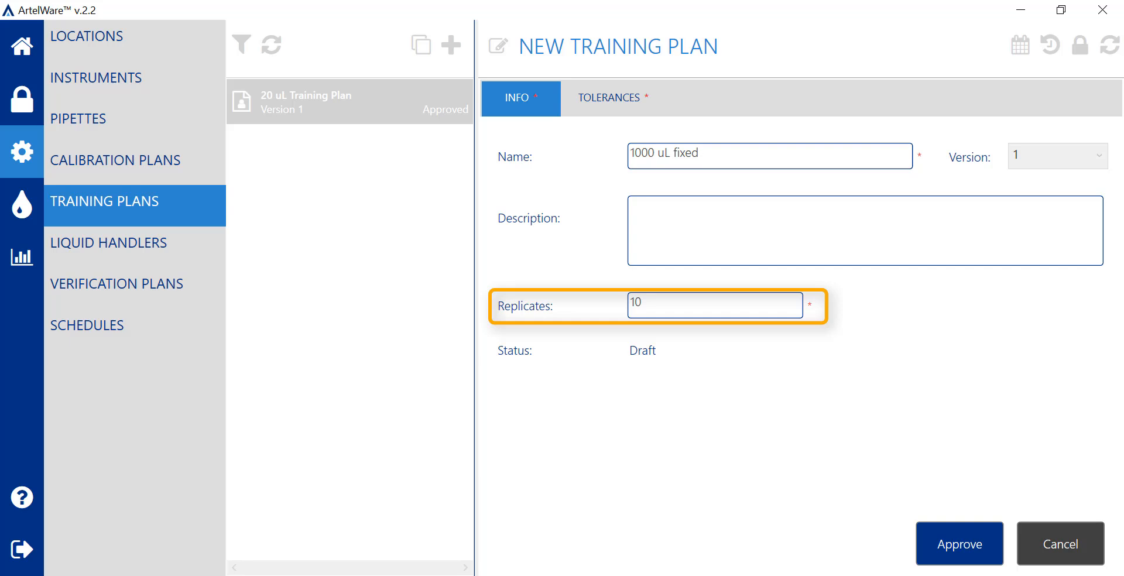
Set the plan's tolerance source to User Defined and its evaluation criteria to Inaccuracy and Imprecision
{"action": "left_click", "coordinate": [627, 98]}
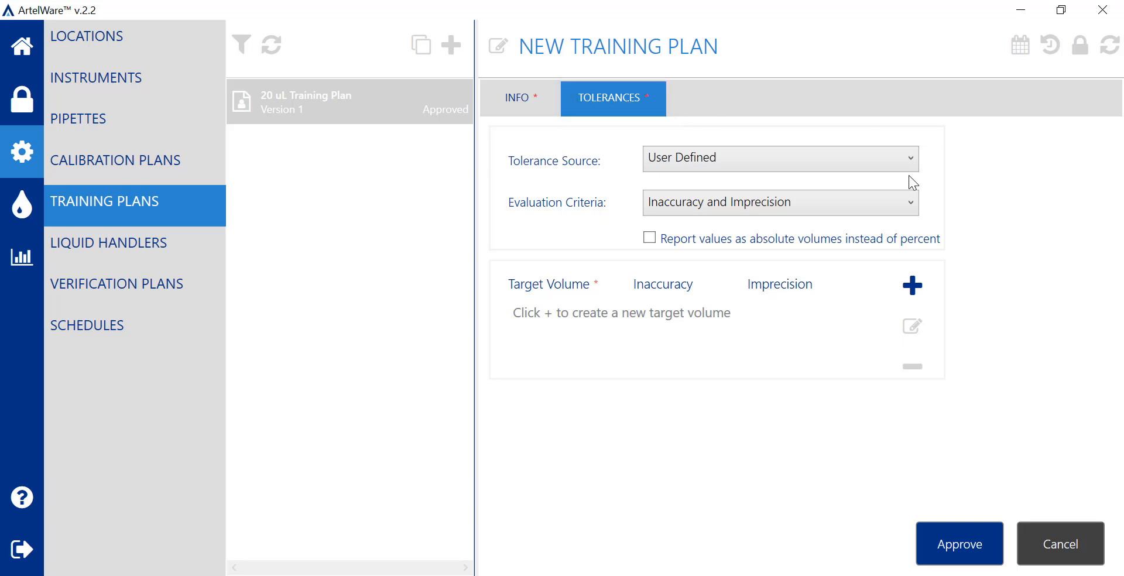
{"action": "left_click", "coordinate": [910, 160]}
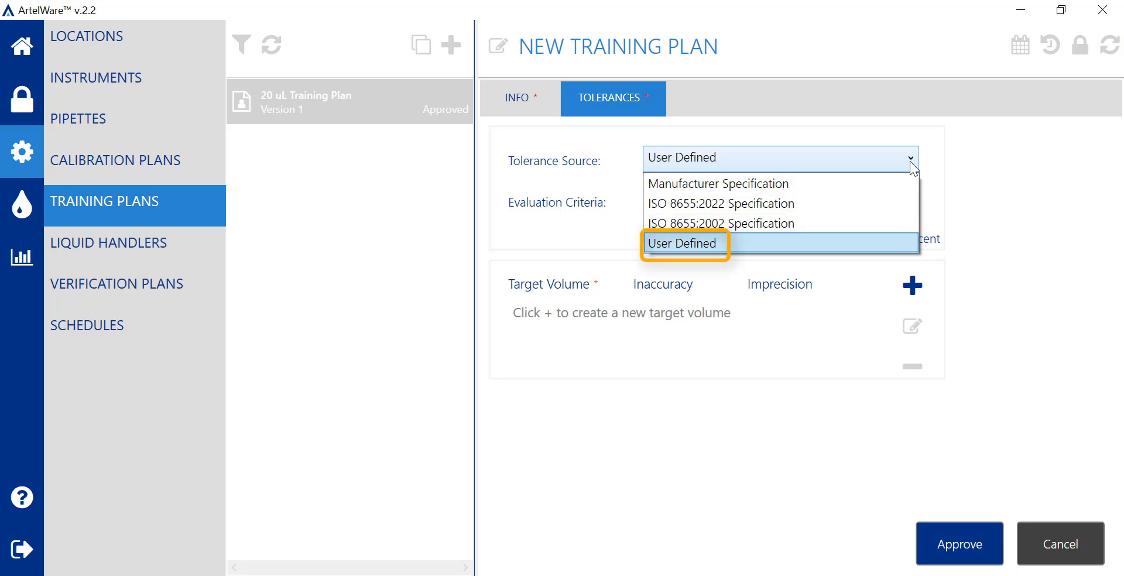
{"action": "left_click", "coordinate": [881, 250]}
{"action": "left_click", "coordinate": [909, 202]}
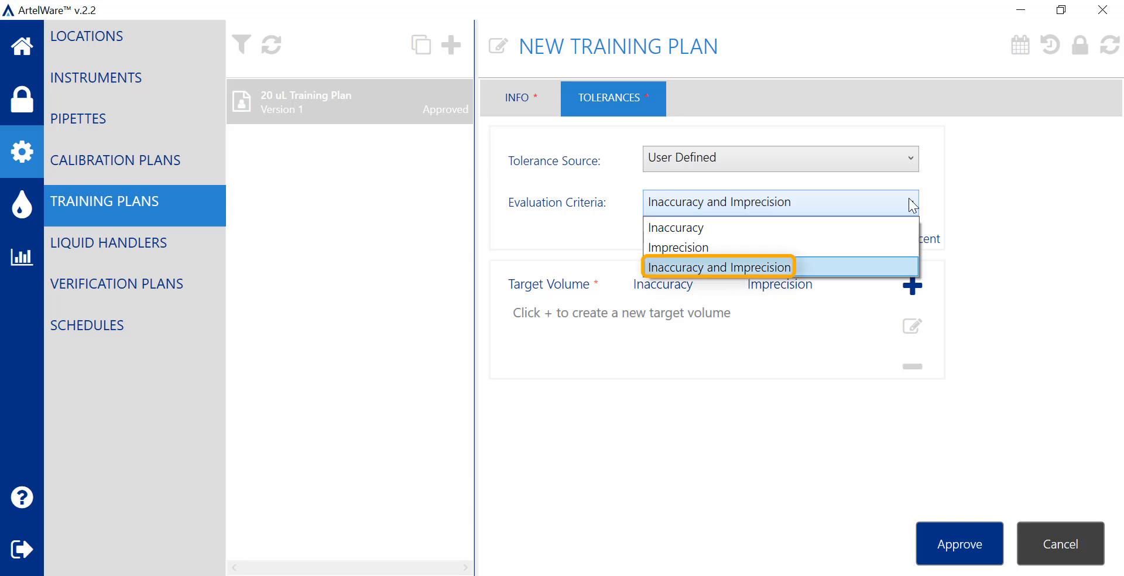
{"action": "left_click", "coordinate": [889, 270]}
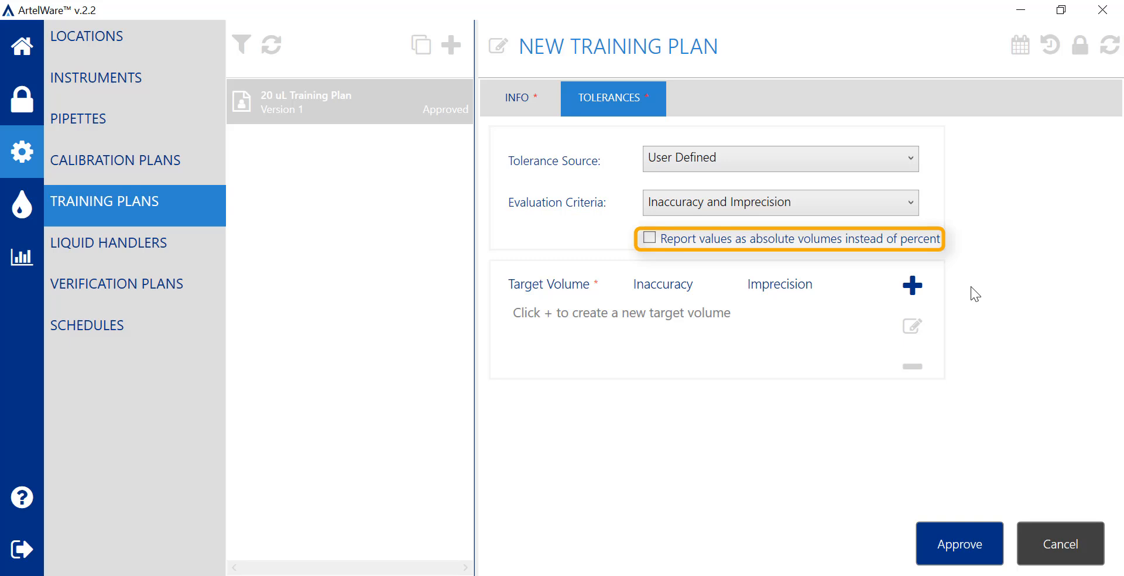
Add a tolerance limit with a 1000 µL target volume, 3% inaccuracy tolerance and 3% imprecision tolerance
{"action": "left_click", "coordinate": [912, 296]}
{"action": "type", "text": "1000"}
{"action": "key", "text": "Tab"}
{"action": "type", "text": "3"}
{"action": "key", "text": "Tab"}
{"action": "type", "text": "3"}
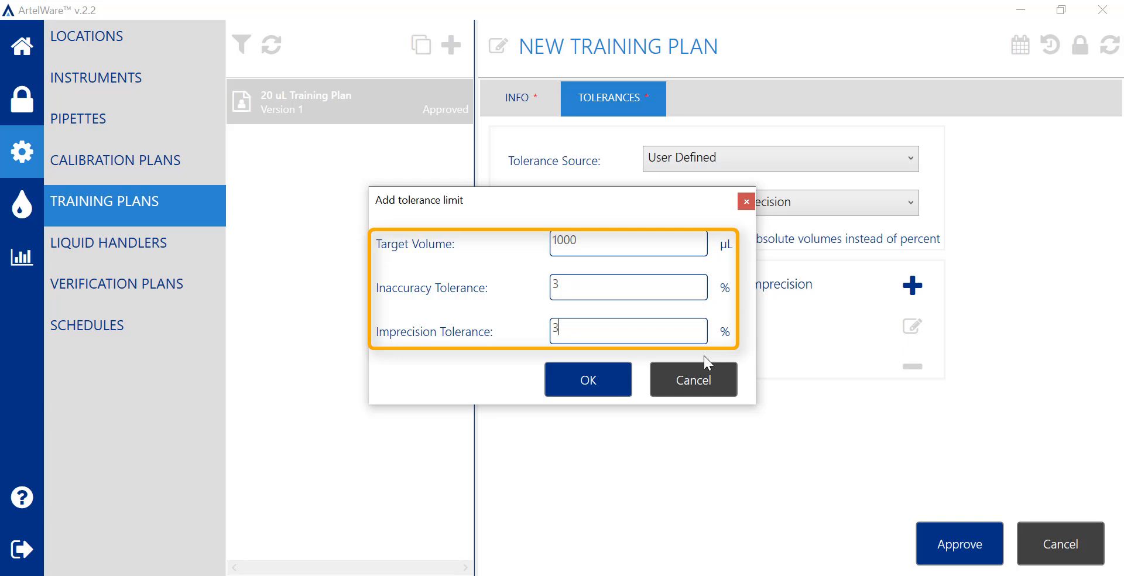
{"action": "left_click", "coordinate": [620, 387]}
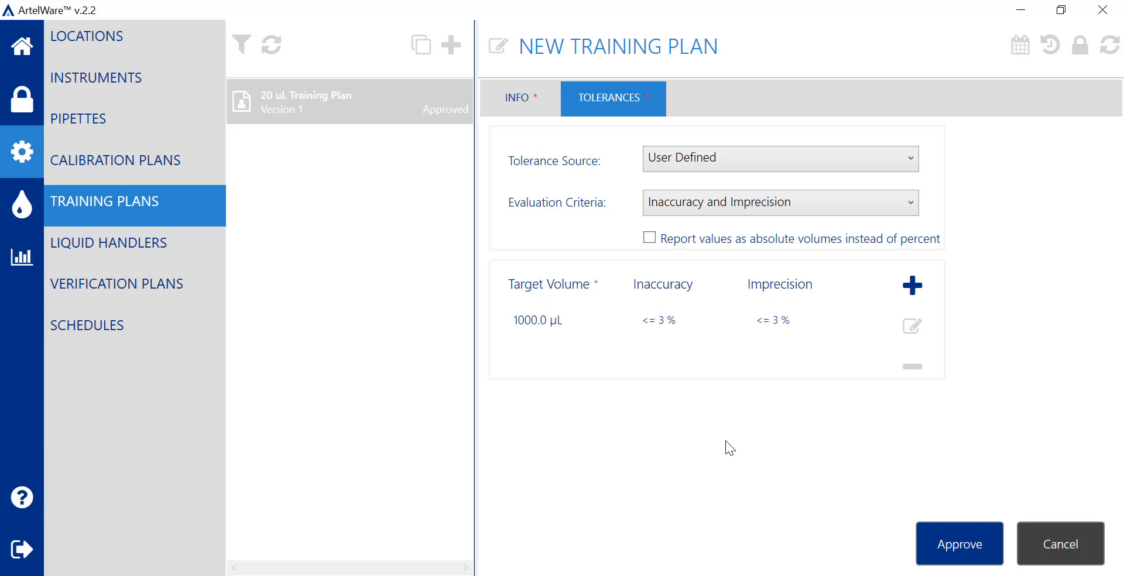
Approve the training plan with an e-signature, entering the account password and the review comment "Training plan approved"
{"action": "left_click", "coordinate": [989, 540]}
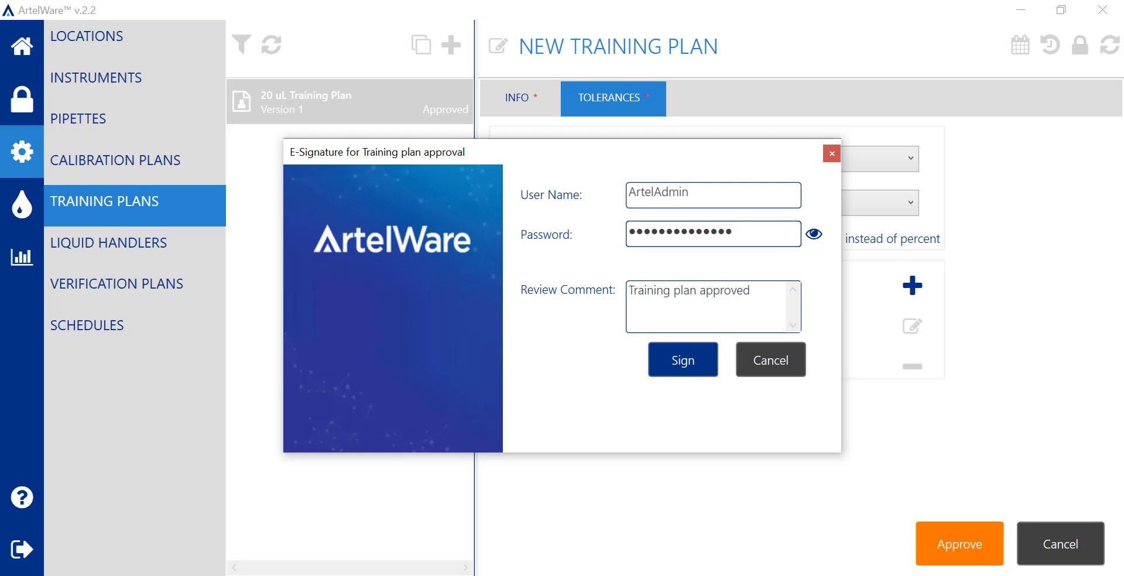
{"action": "left_click", "coordinate": [709, 366]}
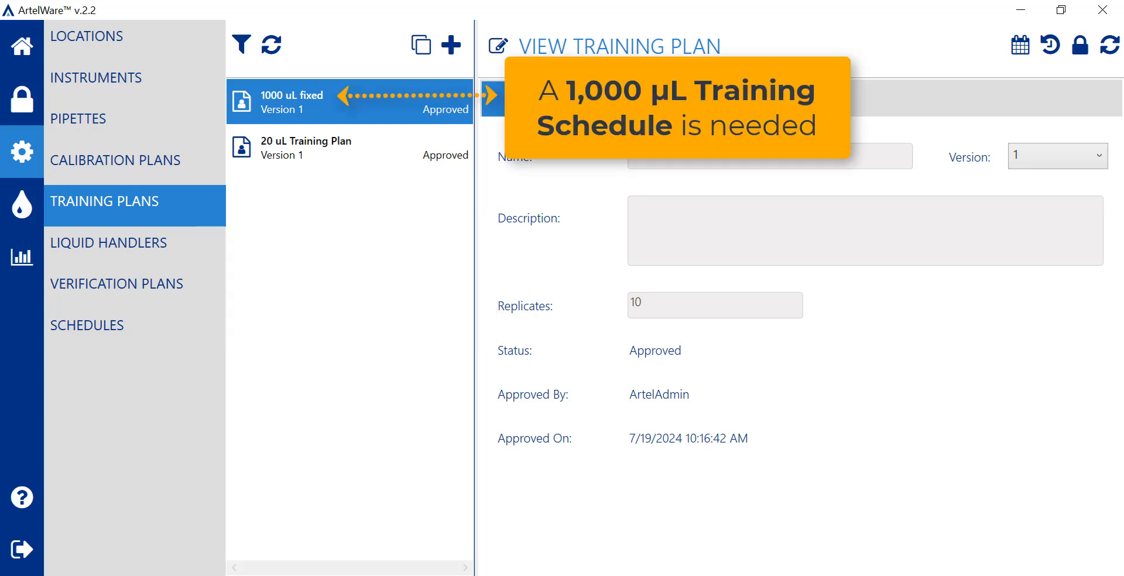
Create an Operator Training schedule named "1000 uL fixed training schedule" that repeats every 6 months from the completion date
{"action": "left_click", "coordinate": [209, 328]}
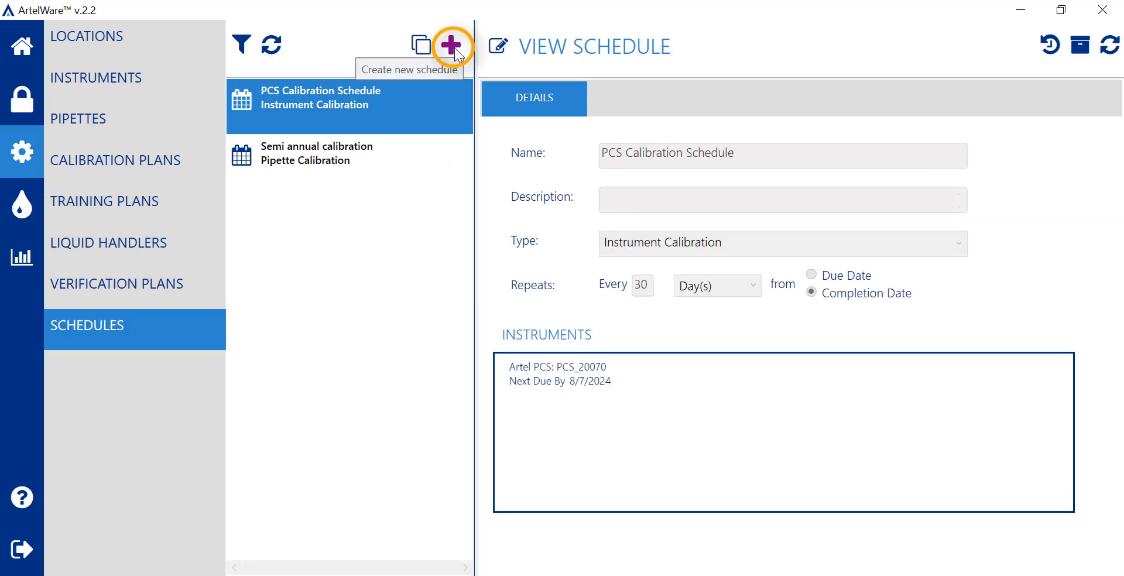
{"action": "left_click", "coordinate": [451, 45]}
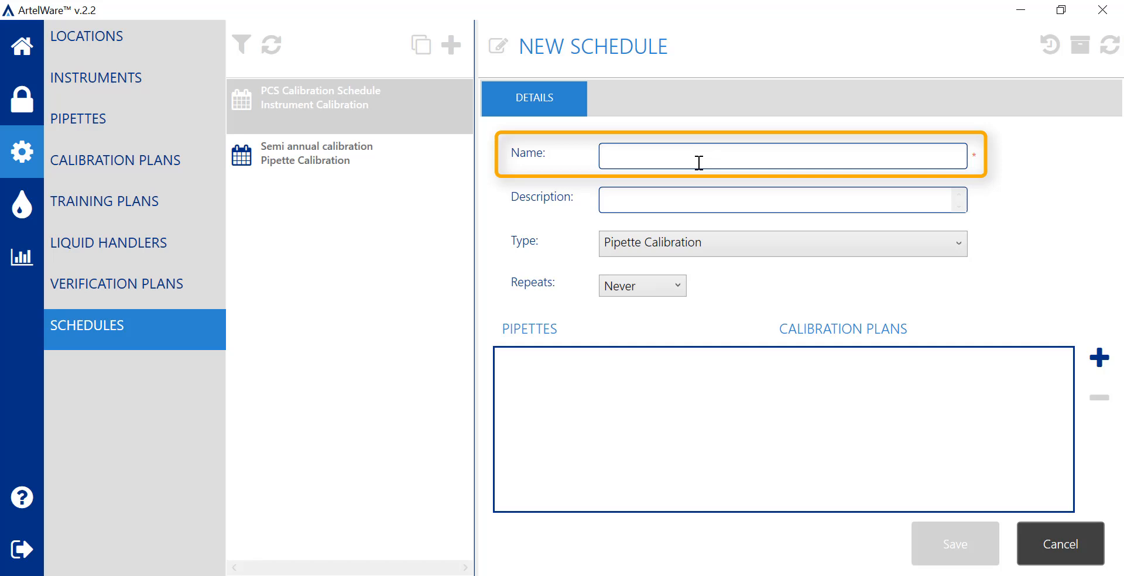
{"action": "type", "text": "1000 uL fixed training schedule"}
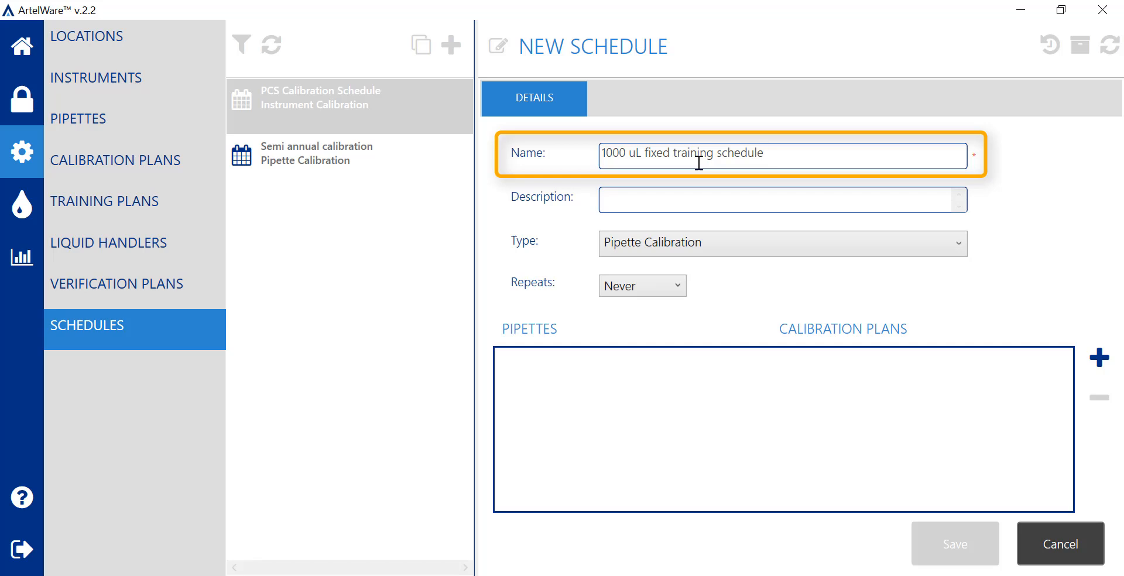
{"action": "left_click", "coordinate": [901, 244]}
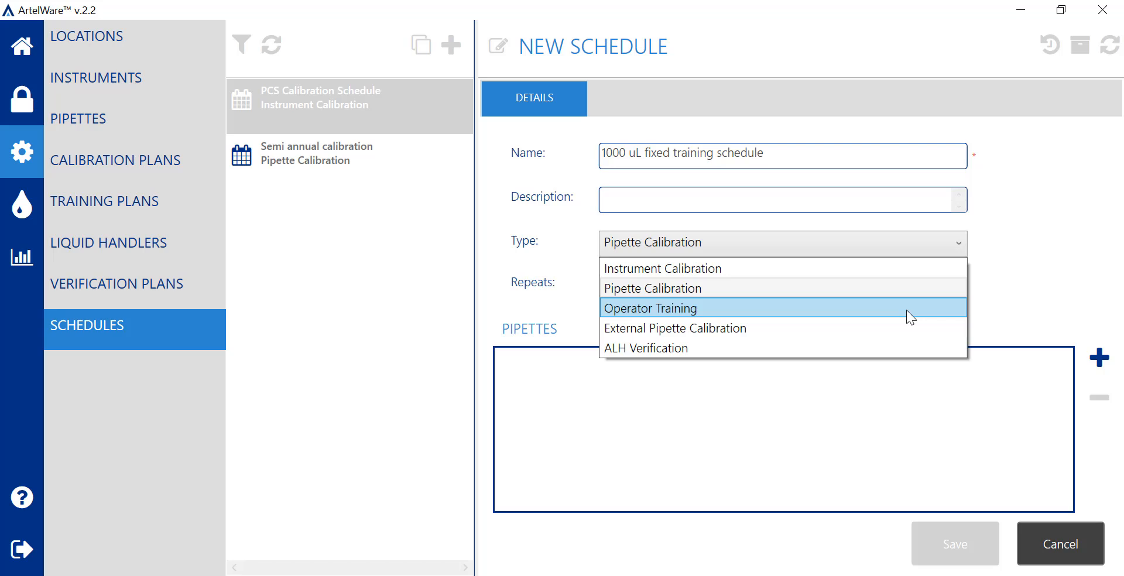
{"action": "left_click", "coordinate": [906, 310]}
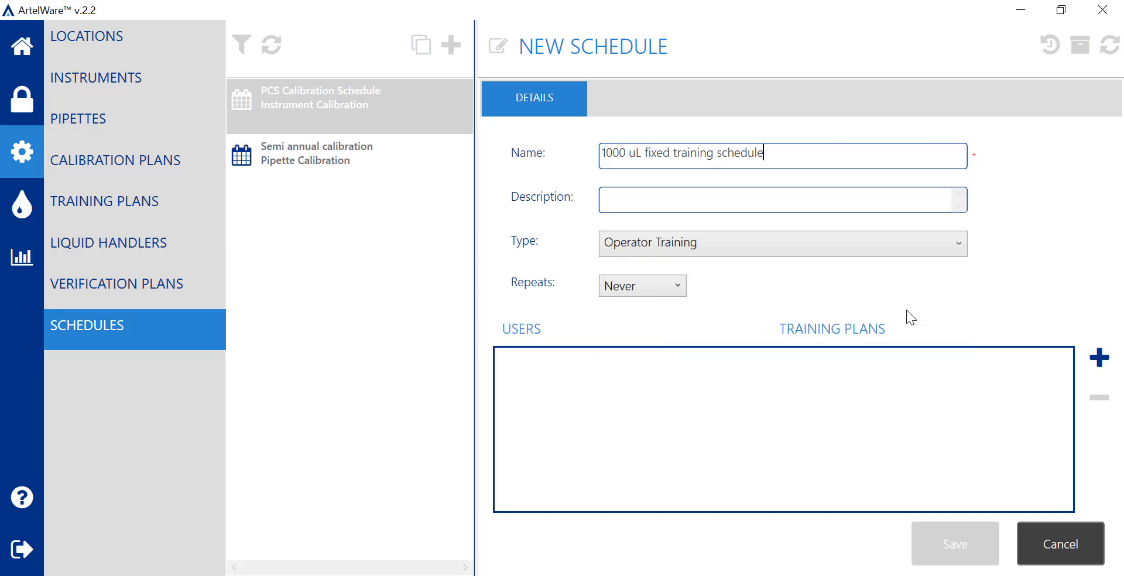
{"action": "left_click", "coordinate": [676, 287]}
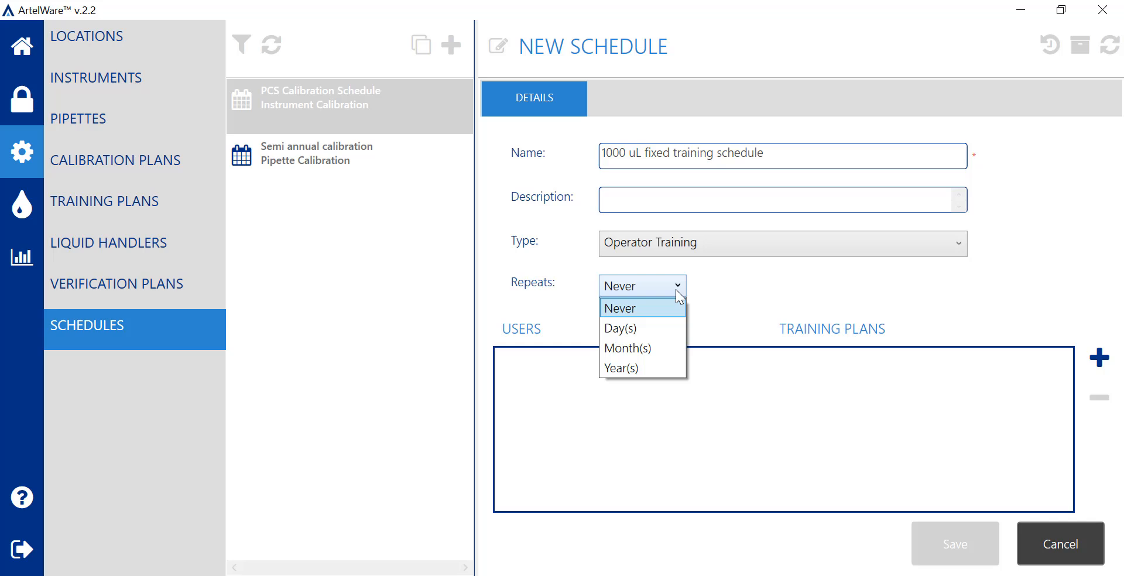
{"action": "left_click", "coordinate": [643, 348]}
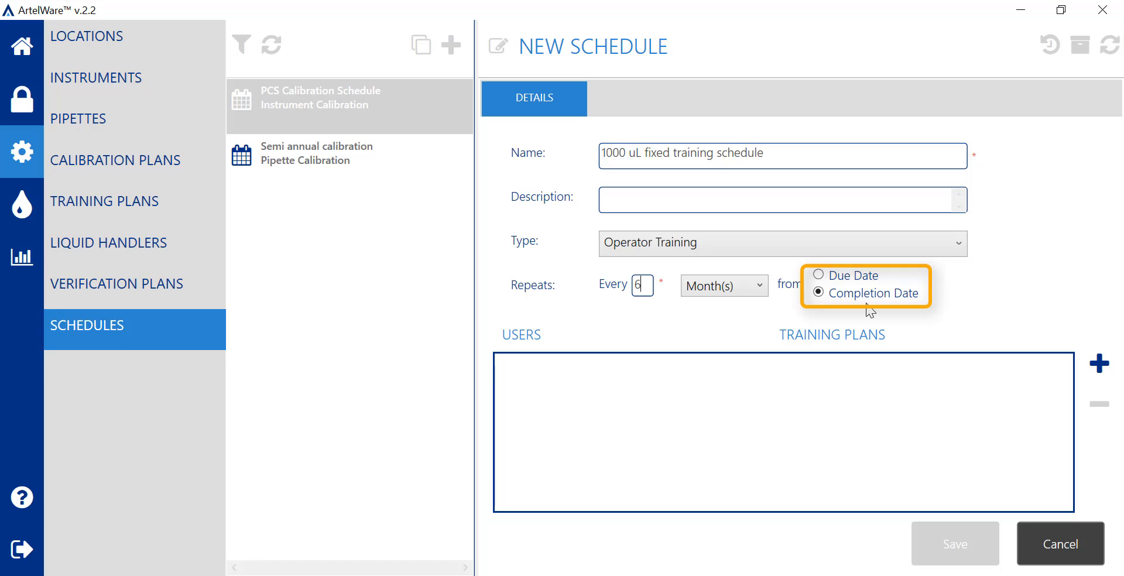
Assign the first operator account to the 1000 uL fixed plan in the schedule, first due by 7/19/2024
{"action": "left_click", "coordinate": [1101, 366]}
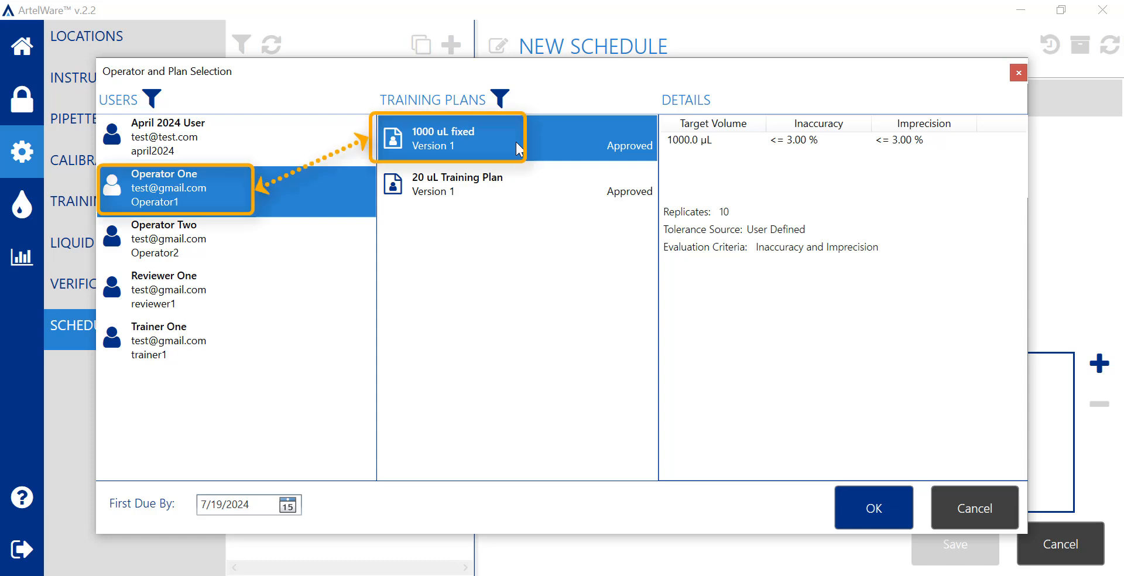
{"action": "left_click", "coordinate": [288, 505]}
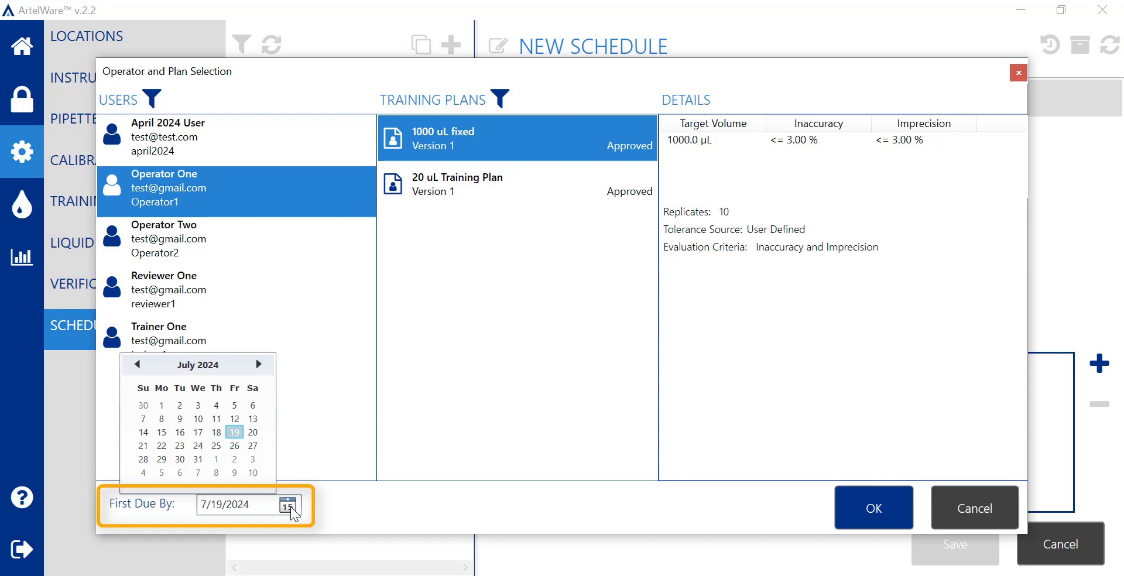
{"action": "left_click", "coordinate": [402, 497]}
{"action": "left_click", "coordinate": [899, 511]}
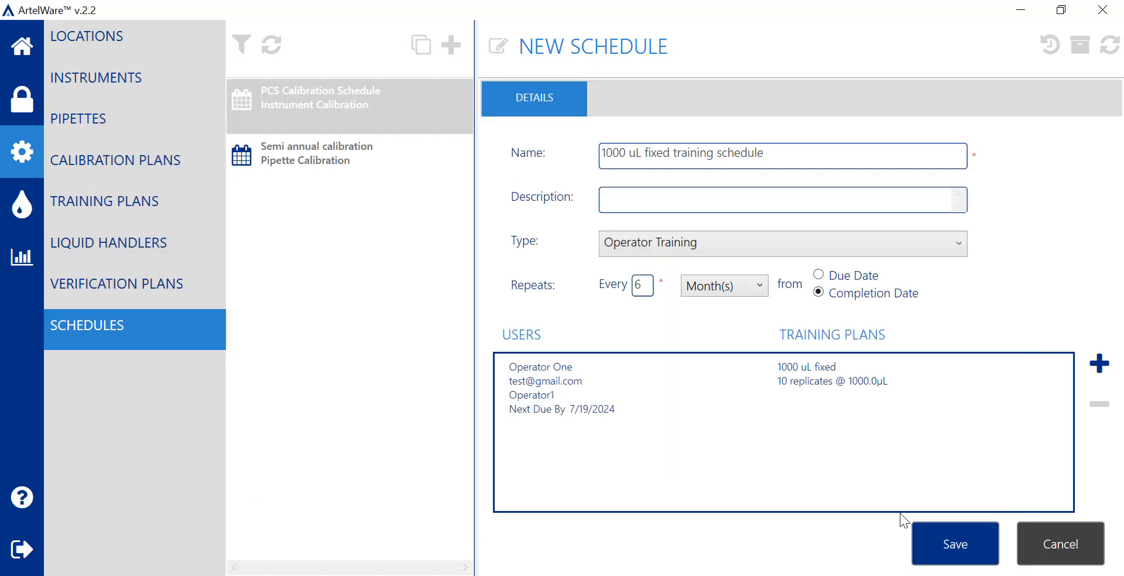
Assign the second operator account to the 1000 uL fixed plan, first due by 8/15/2024
{"action": "left_click", "coordinate": [1101, 367]}
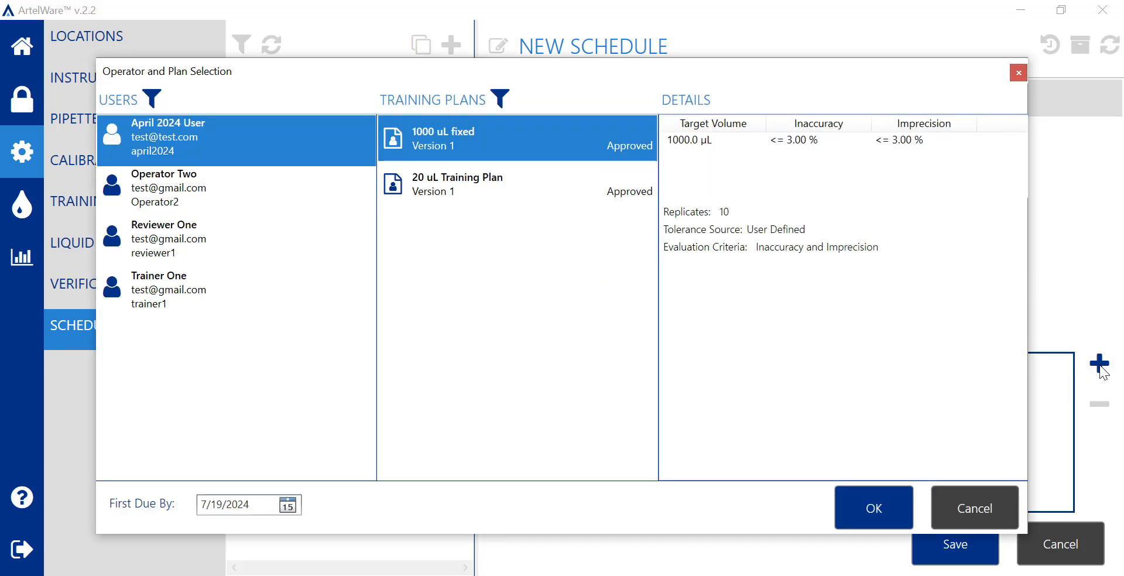
{"action": "left_click", "coordinate": [283, 192]}
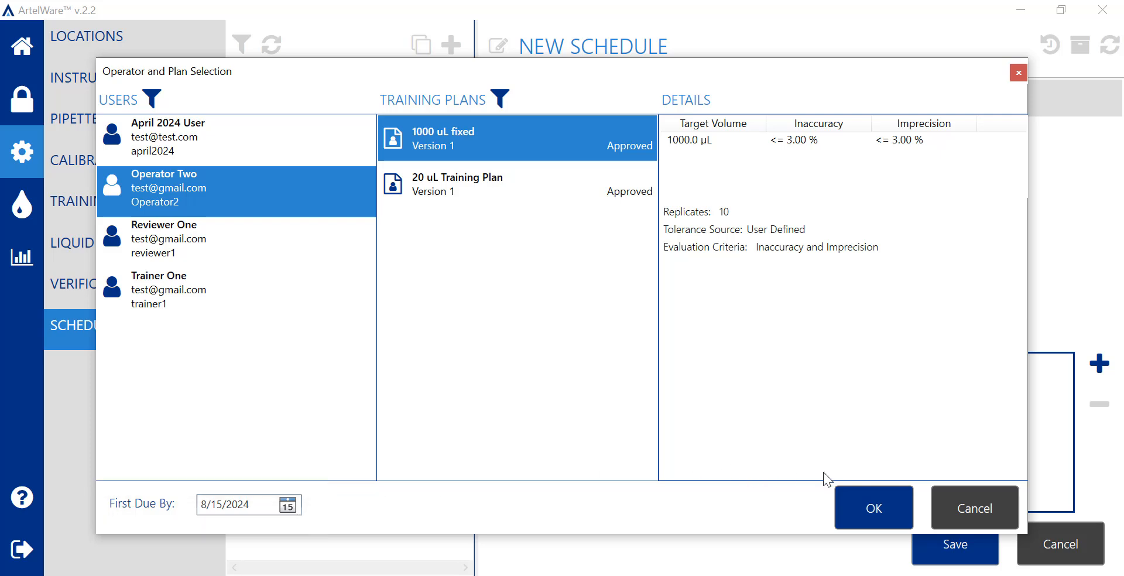
{"action": "left_click", "coordinate": [864, 507]}
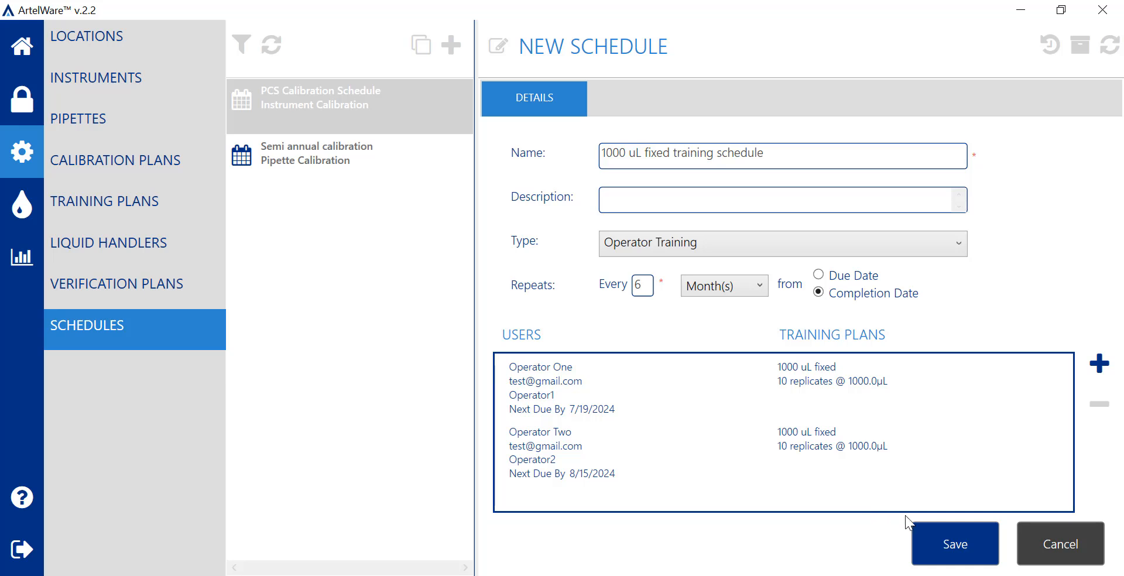
Save the new training schedule with the audit comment "add schedule"
{"action": "left_click", "coordinate": [948, 540]}
{"action": "type", "text": "add schedule"}
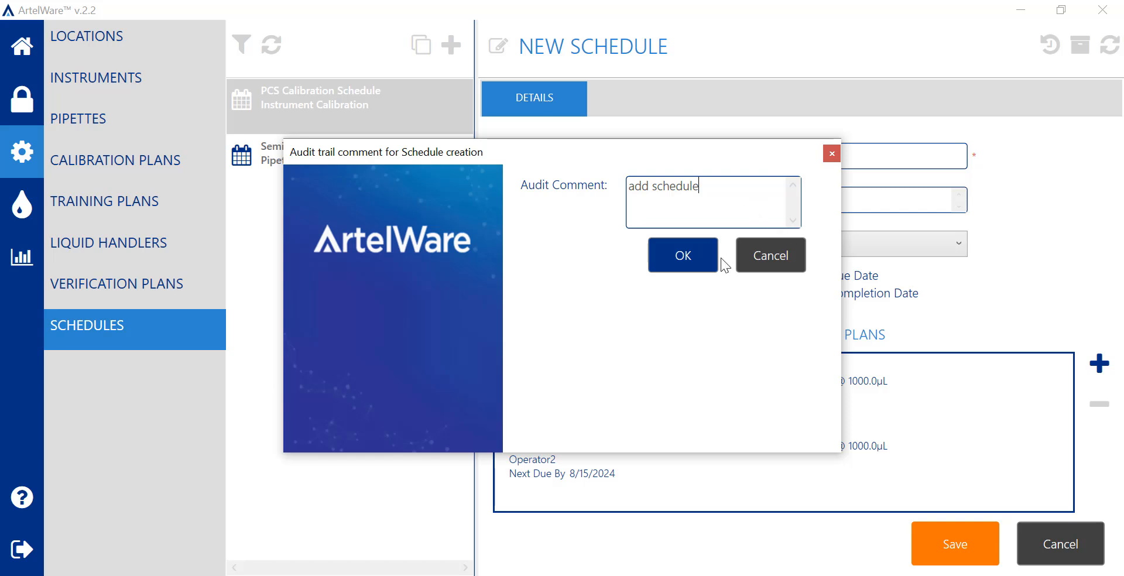
{"action": "left_click", "coordinate": [699, 256]}
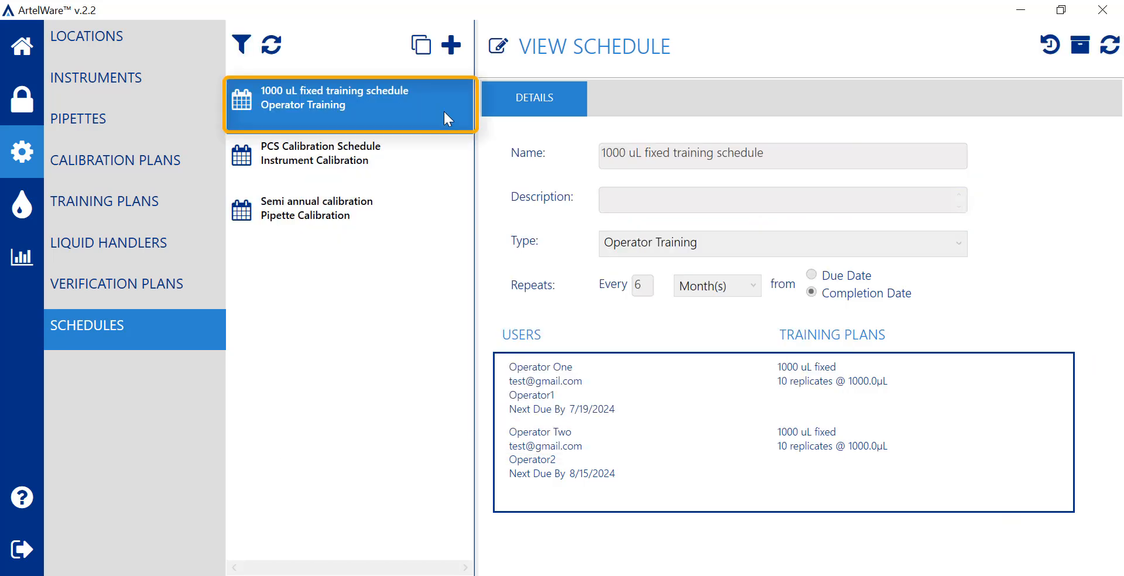
Create an Operator Training schedule named "20 uL training schedule", described as "testing at 20 uL ONLY", repeating every 6 months from the completion date
{"action": "left_click", "coordinate": [98, 205]}
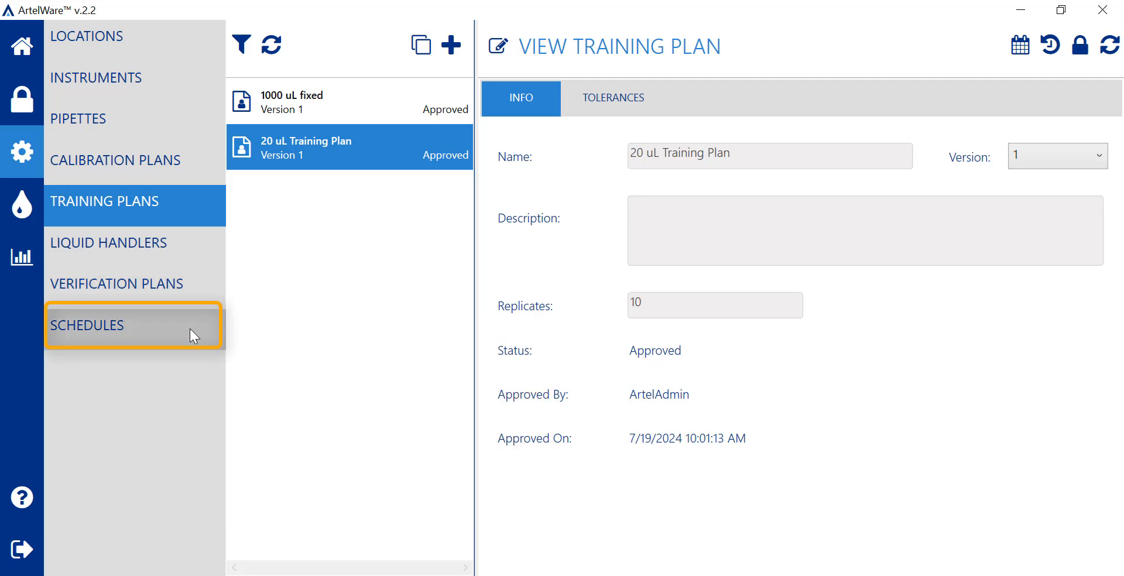
{"action": "left_click", "coordinate": [189, 328]}
{"action": "left_click", "coordinate": [450, 45]}
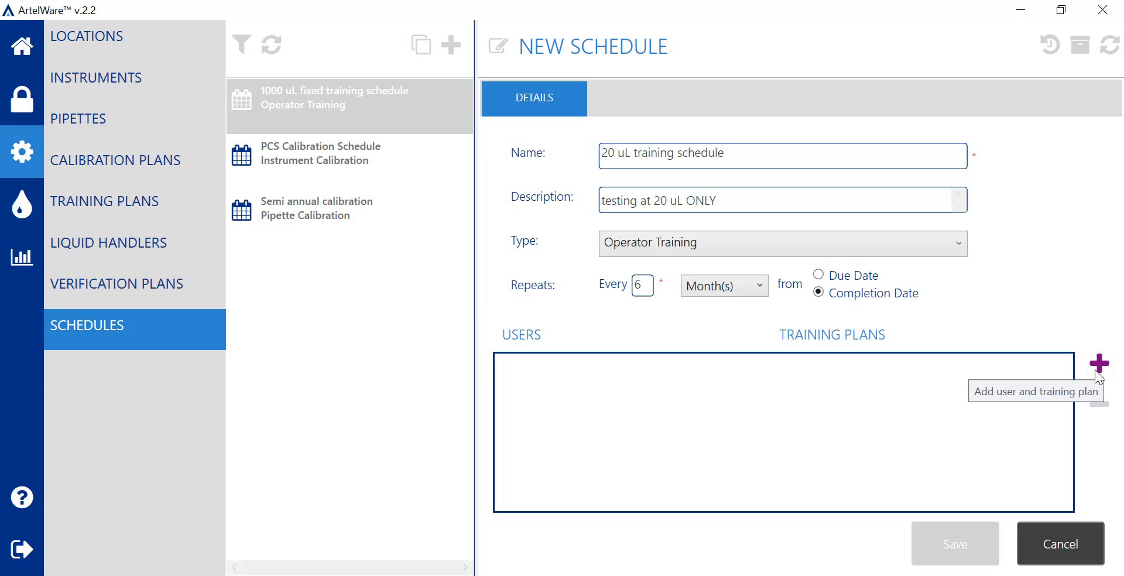
Assign the second operator account to the 20 uL Training Plan in the new schedule, first due by 7/19/2024
{"action": "left_click", "coordinate": [1099, 364]}
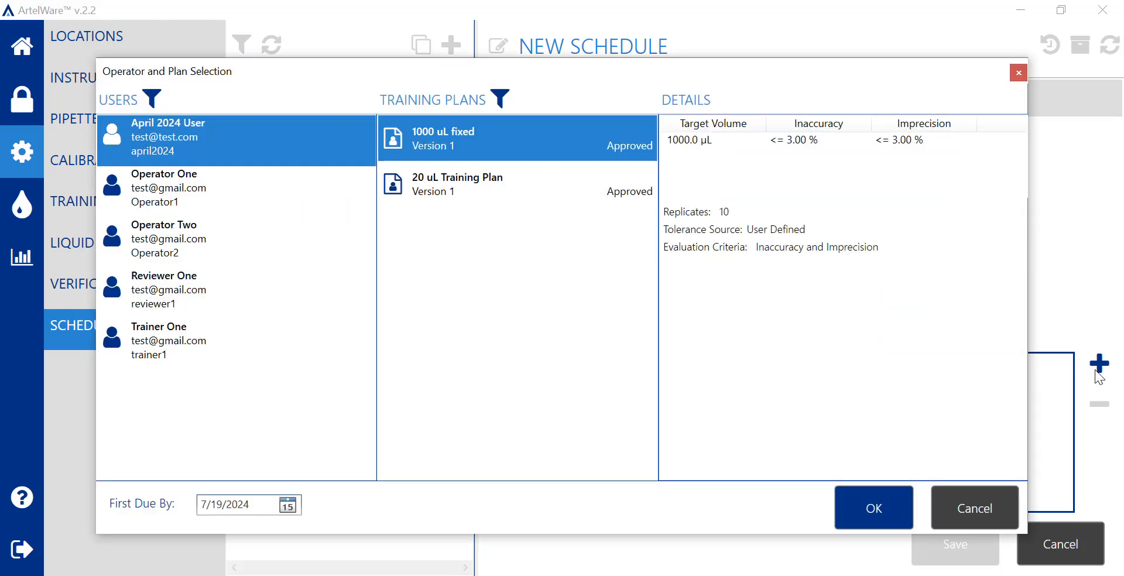
{"action": "left_click", "coordinate": [553, 191]}
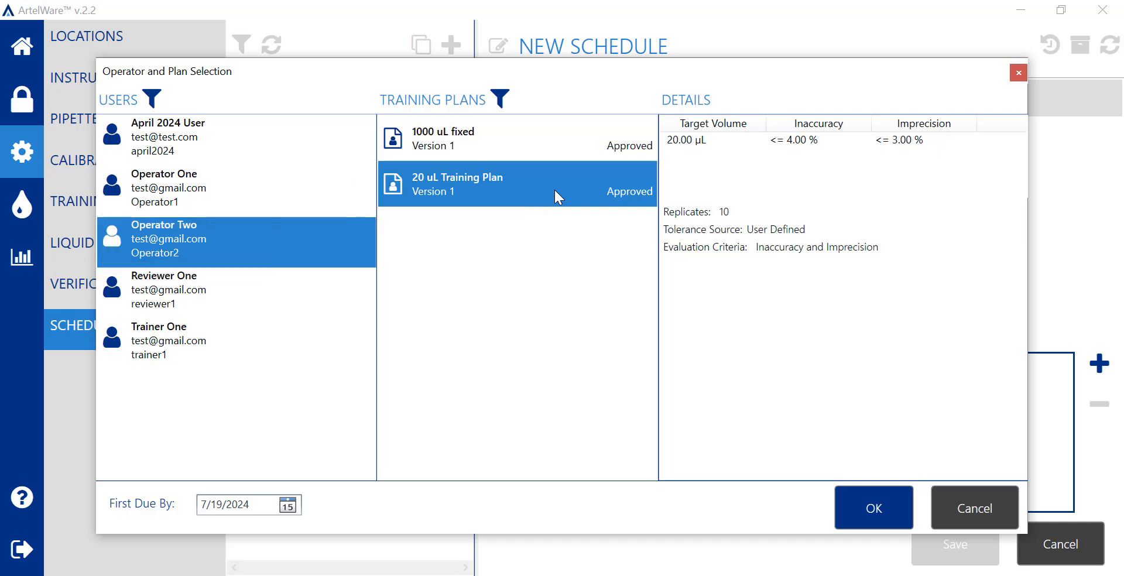
{"action": "left_click", "coordinate": [841, 501]}
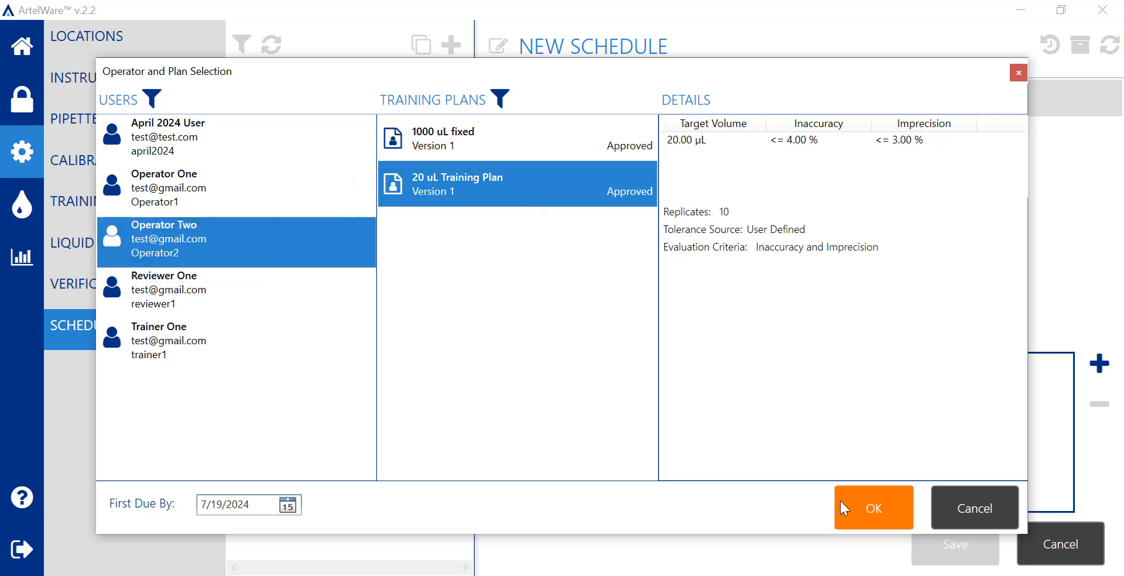
Save the 20 uL training schedule through the audit comment dialog and display the details of the 1000 uL fixed training schedule
{"action": "left_click", "coordinate": [960, 546]}
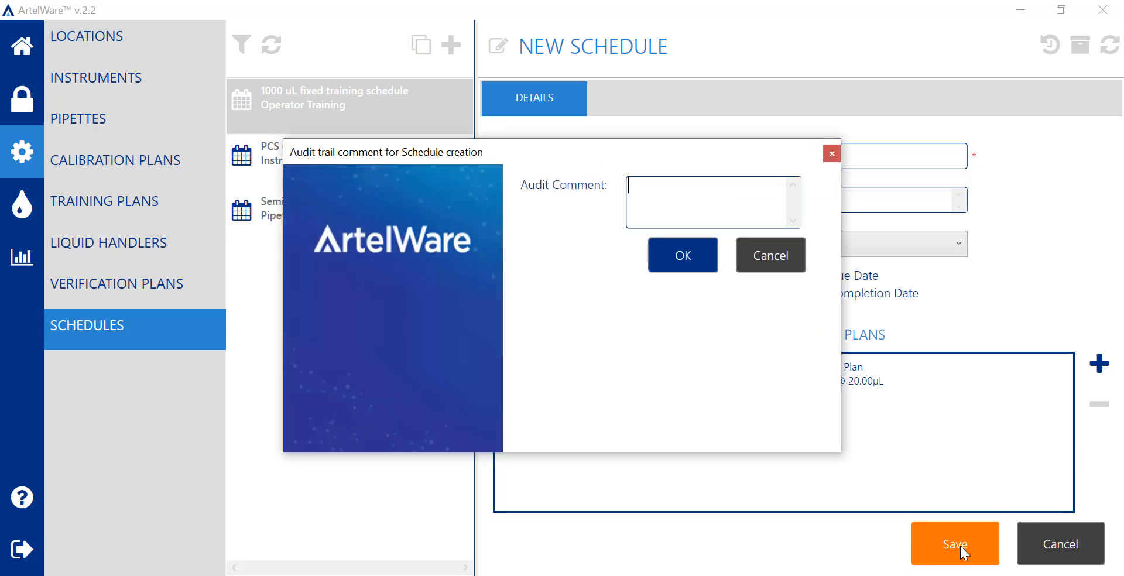
{"action": "key", "text": "Return"}
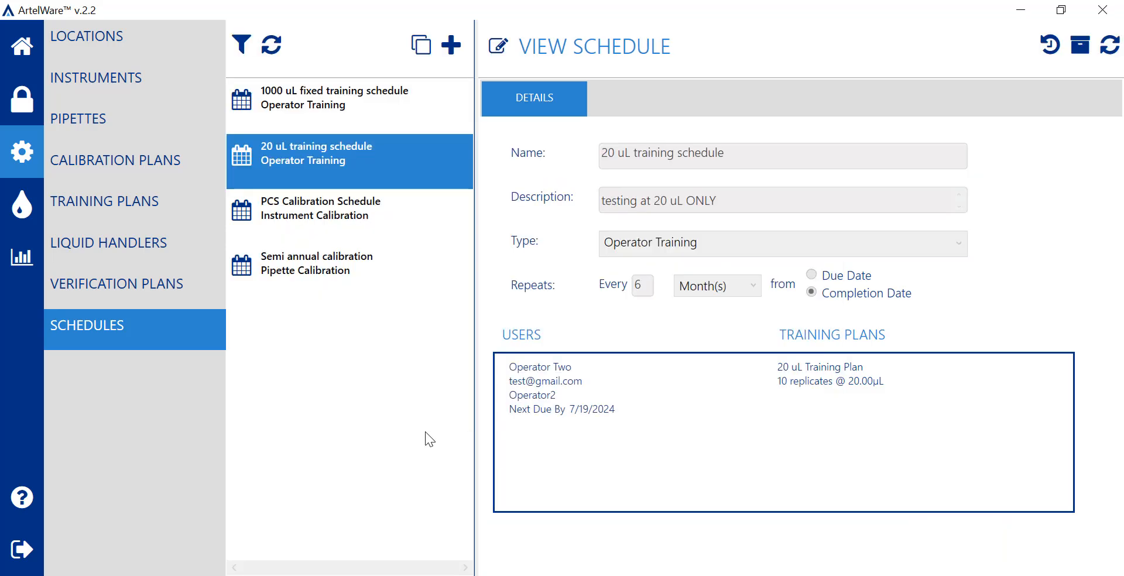
{"action": "left_click", "coordinate": [430, 119]}
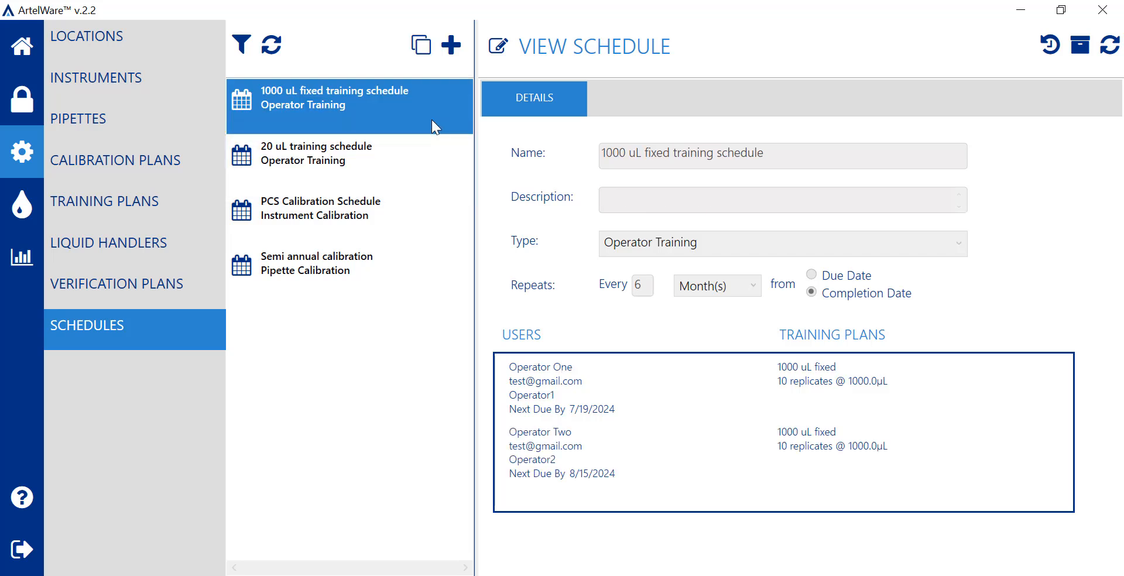